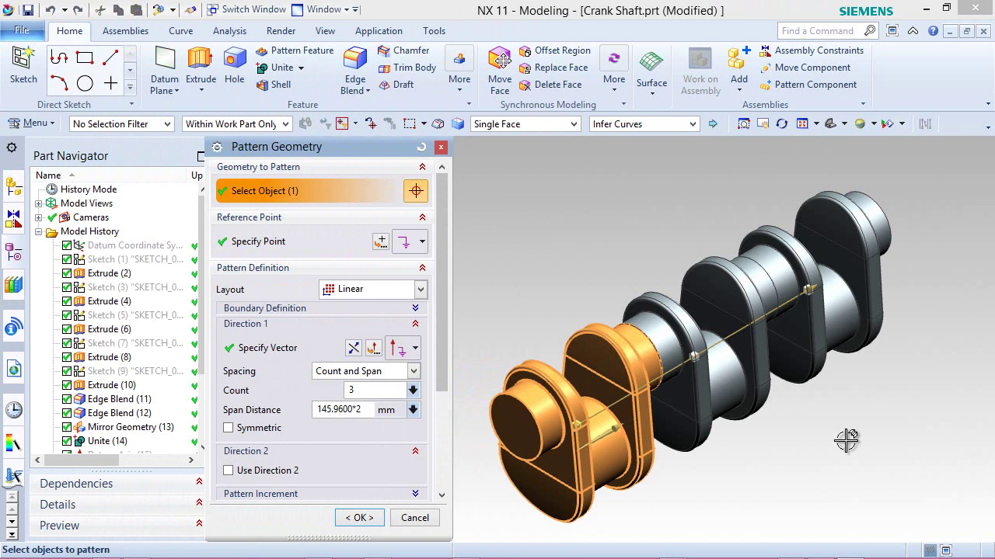
Review the linear Pattern Geometry settings, the Move Object rotation settings and the suppressed body features in the model history.
{"action": "left_click", "coordinate": [297, 155]}
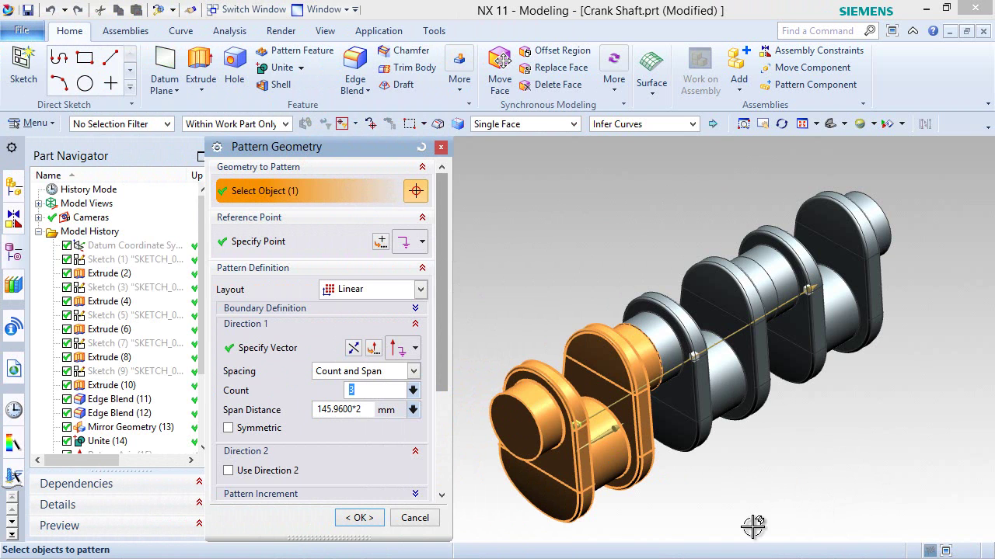
{"action": "left_click_drag", "start_coordinate": [438, 380], "coordinate": [446, 416]}
{"action": "scroll", "coordinate": [447, 416], "scroll_direction": "down", "scroll_amount": 3}
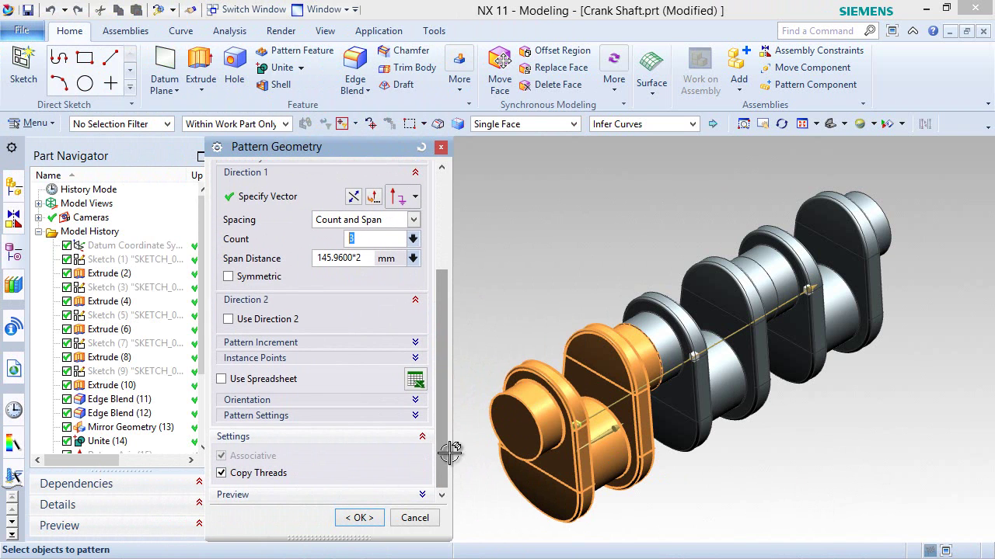
{"action": "left_click_drag", "start_coordinate": [443, 456], "coordinate": [453, 340]}
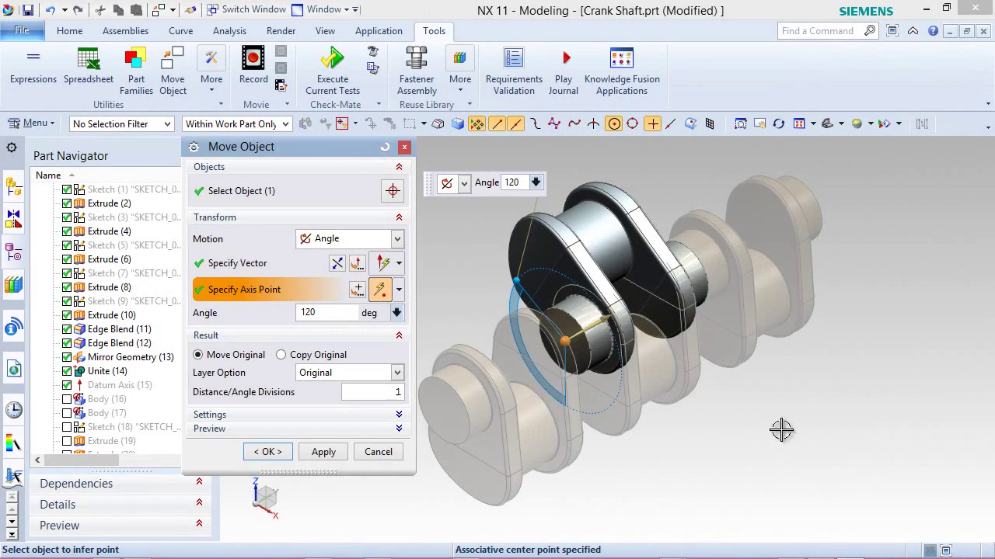
{"action": "left_click", "coordinate": [257, 148]}
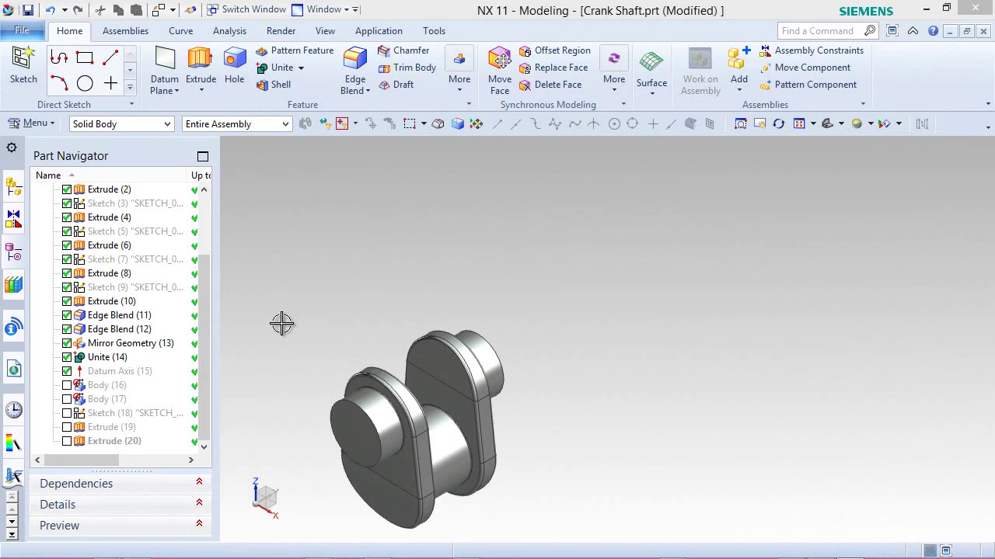
{"action": "left_click", "coordinate": [207, 315]}
{"action": "mouse_move", "coordinate": [206, 316]}
{"action": "left_mouse_down"}
{"action": "mouse_move", "coordinate": [209, 268]}
{"action": "mouse_move", "coordinate": [204, 329]}
{"action": "left_mouse_up"}
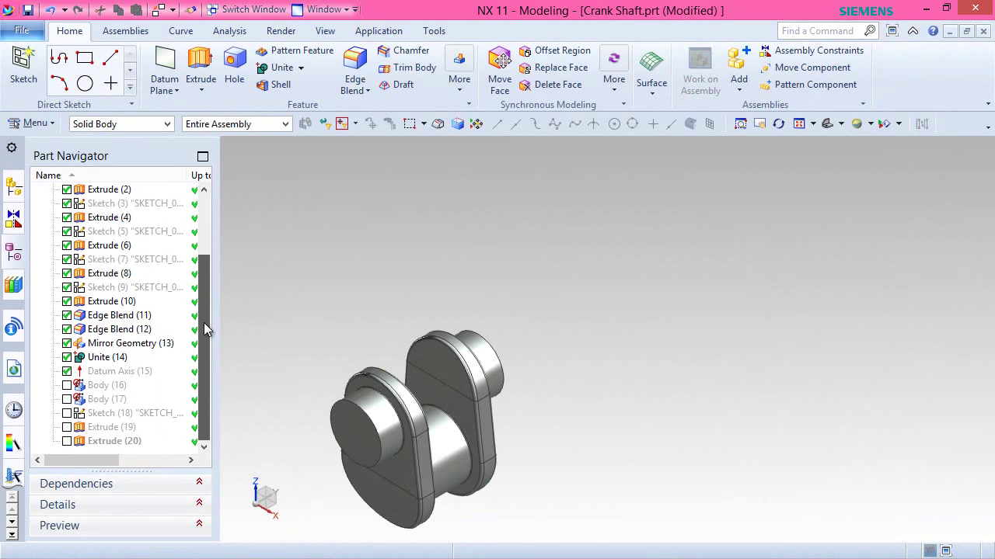
{"action": "left_click", "coordinate": [67, 385]}
{"action": "left_click", "coordinate": [66, 399]}
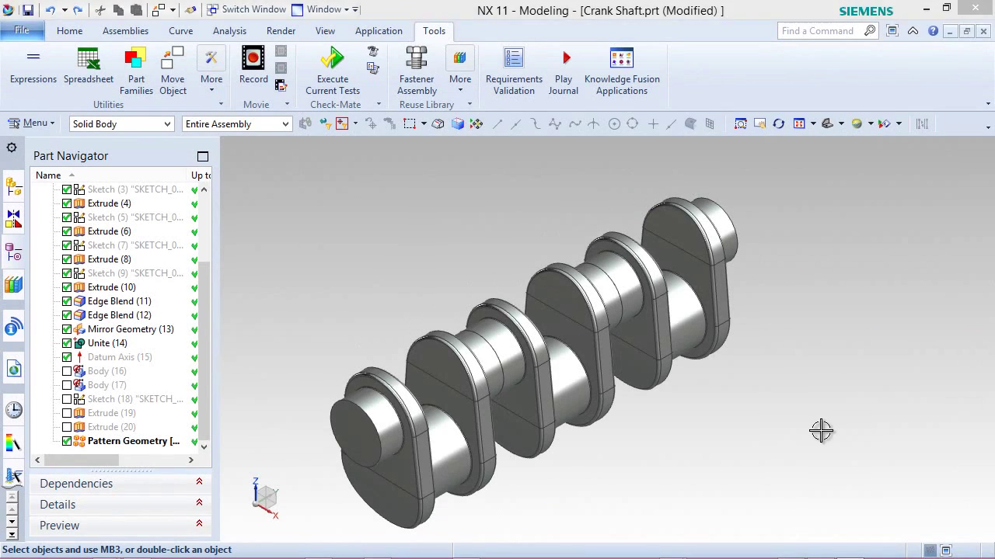
Try rotating the middle patterned crank body 120 degrees about the shaft axis with Move Object, and undo the rotation.
{"action": "right_click", "coordinate": [820, 430]}
{"action": "left_click", "coordinate": [172, 71]}
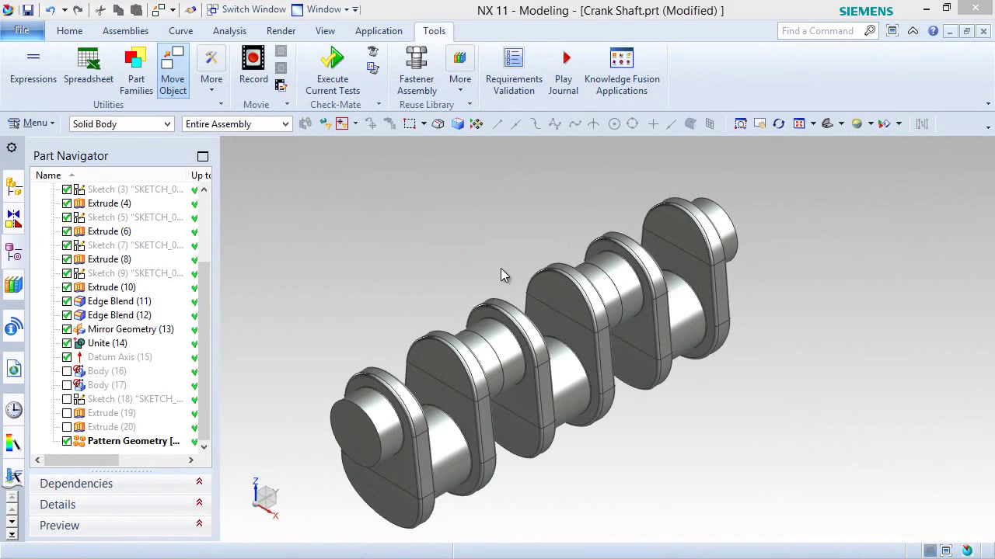
{"action": "left_click", "coordinate": [528, 301]}
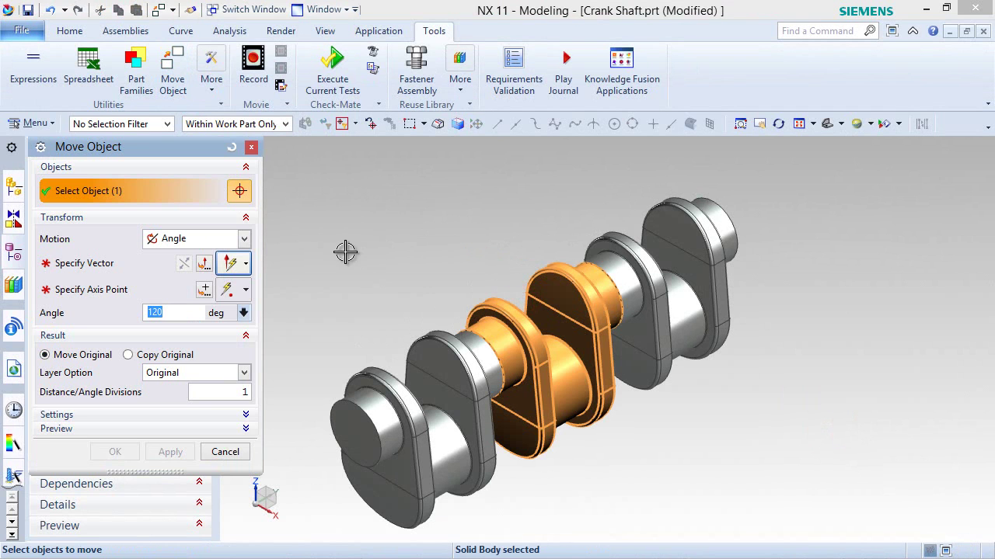
{"action": "left_click", "coordinate": [130, 263]}
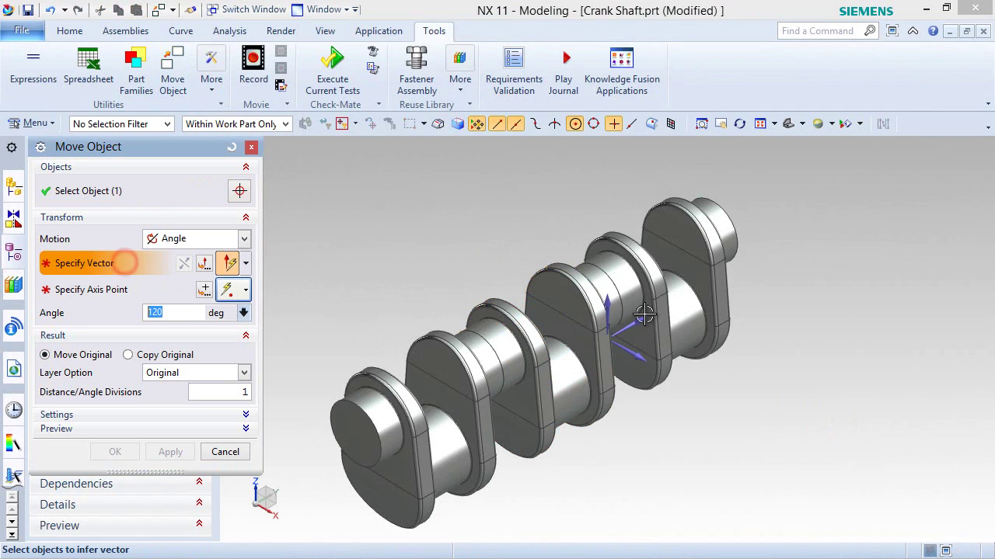
{"action": "left_click", "coordinate": [575, 333]}
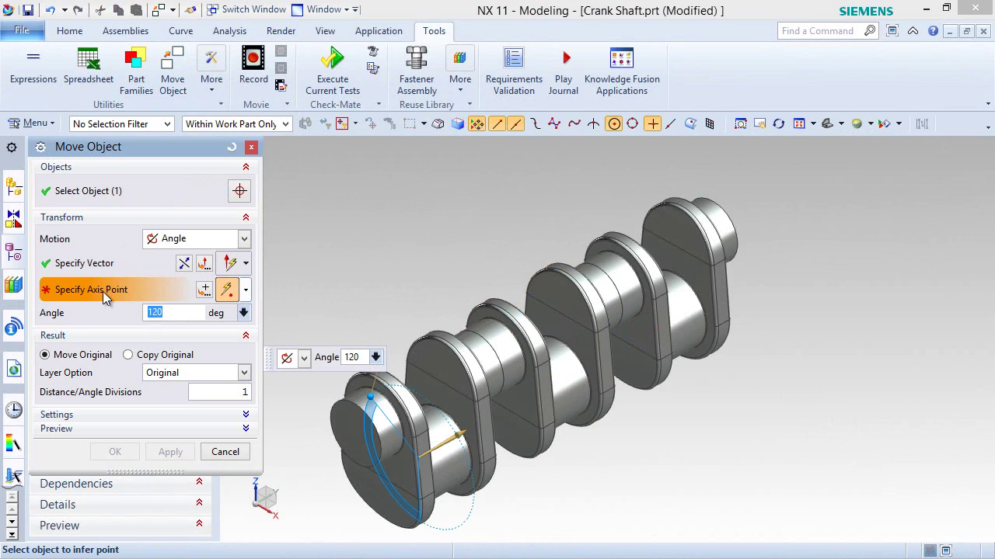
{"action": "left_click", "coordinate": [476, 332]}
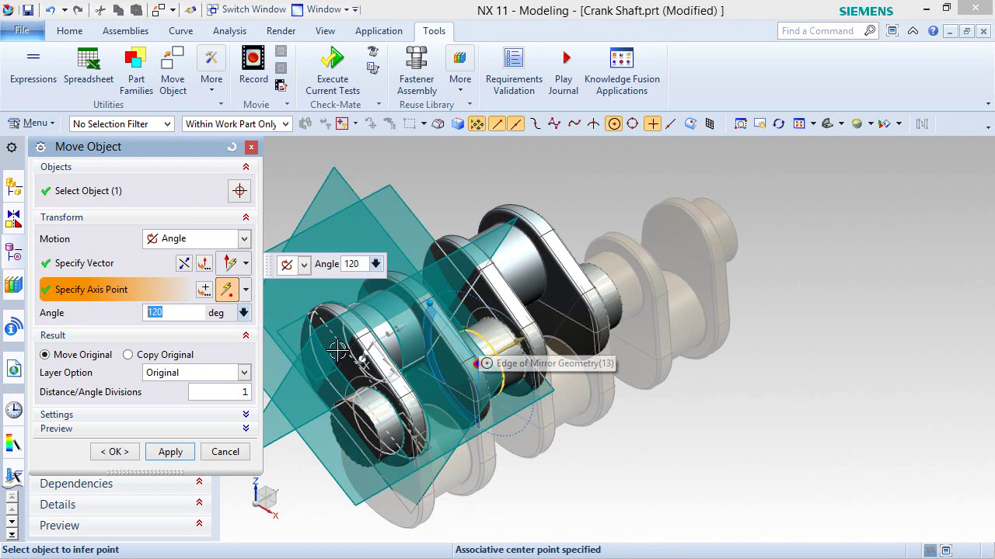
{"action": "left_click", "coordinate": [171, 452]}
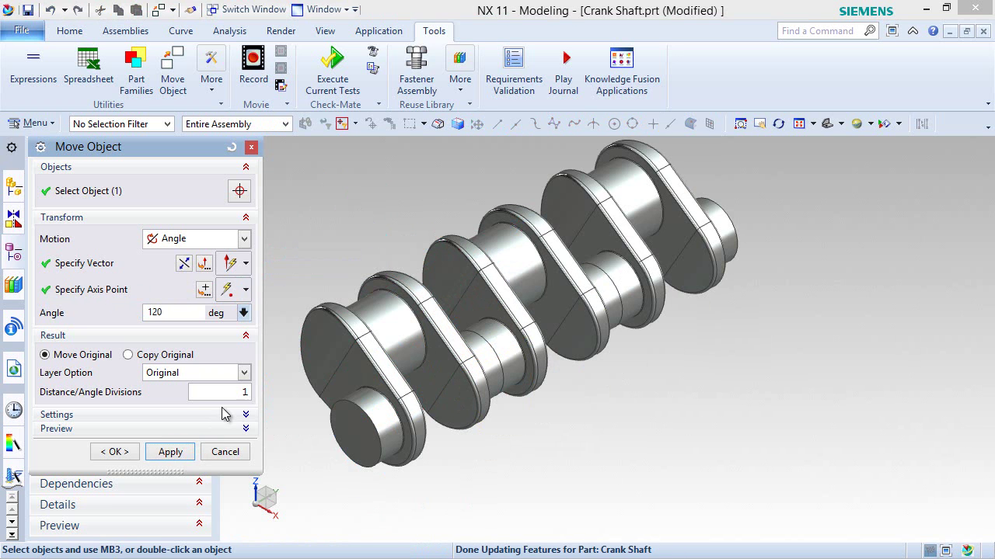
{"action": "left_click", "coordinate": [230, 450]}
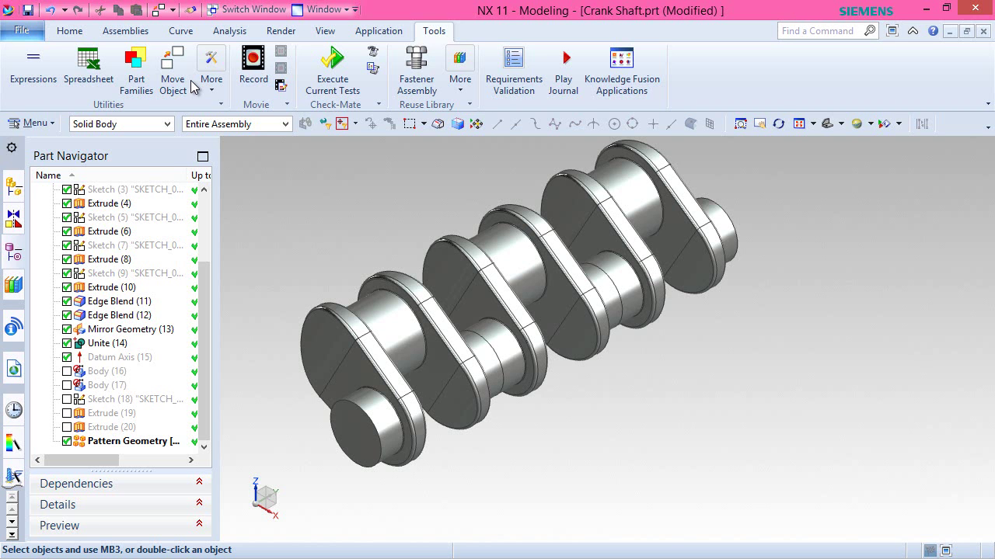
{"action": "left_click", "coordinate": [69, 30]}
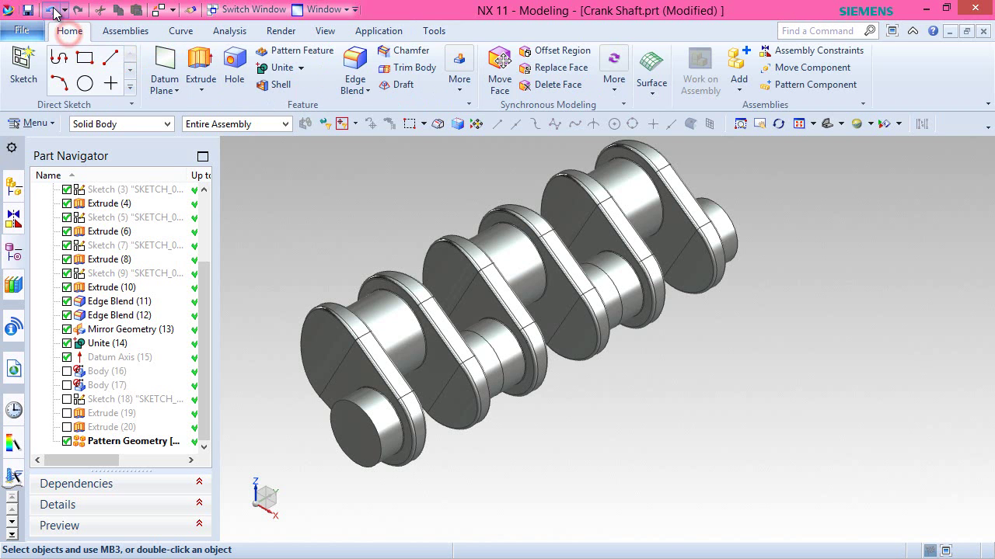
{"action": "left_click", "coordinate": [51, 10]}
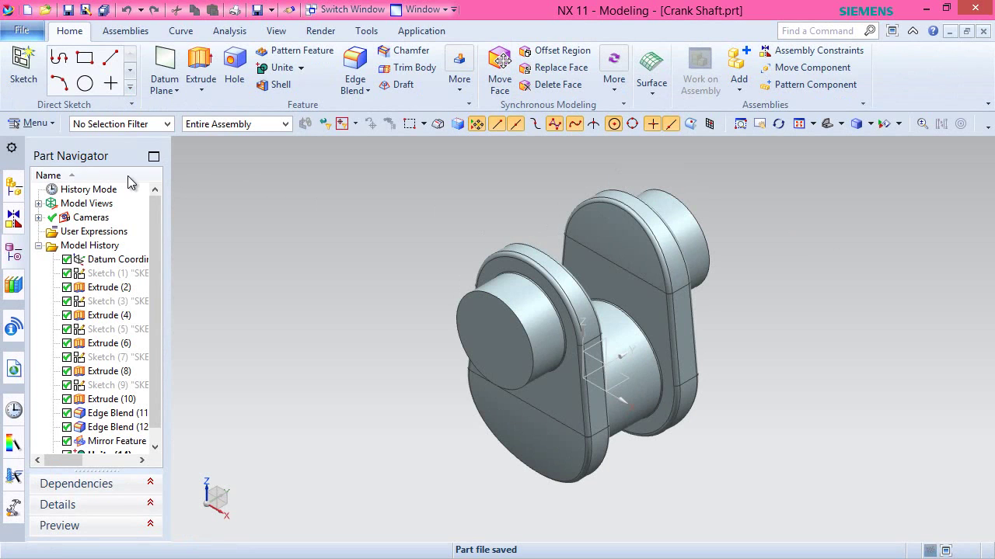
Set up a linear Pattern Geometry of the crank body along the Y-axis with count-and-span spacing and a count of 3.
{"action": "left_click", "coordinate": [40, 124]}
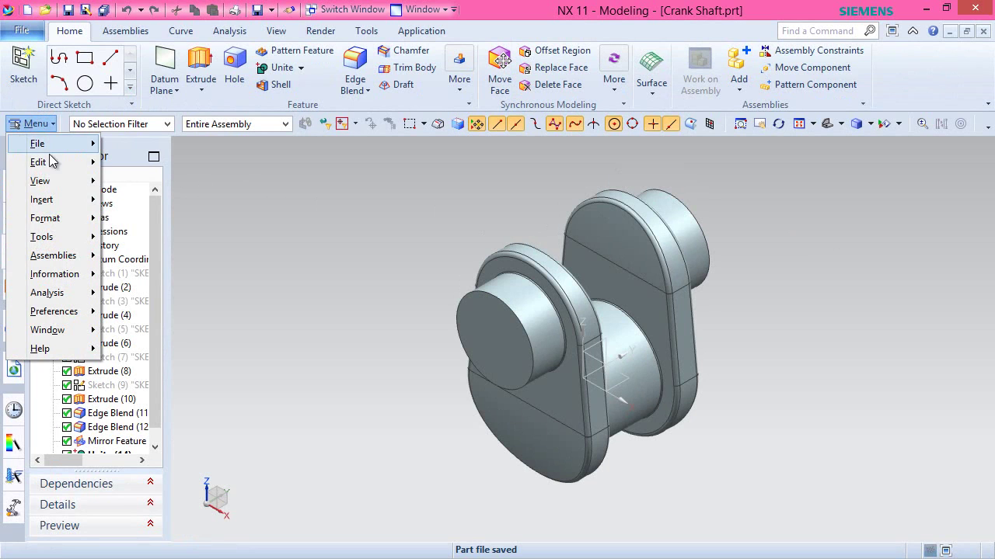
{"action": "mouse_move", "coordinate": [50, 206]}
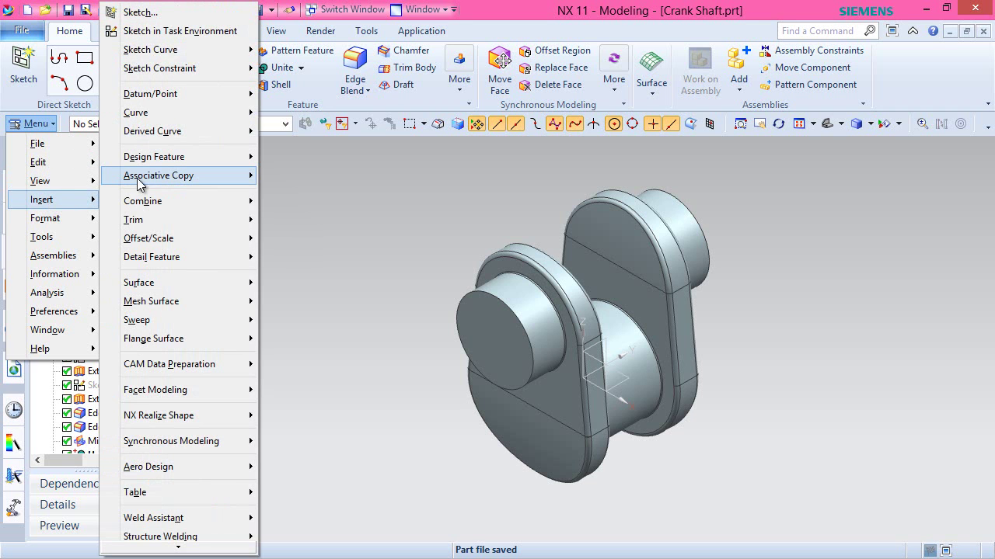
{"action": "mouse_move", "coordinate": [137, 178]}
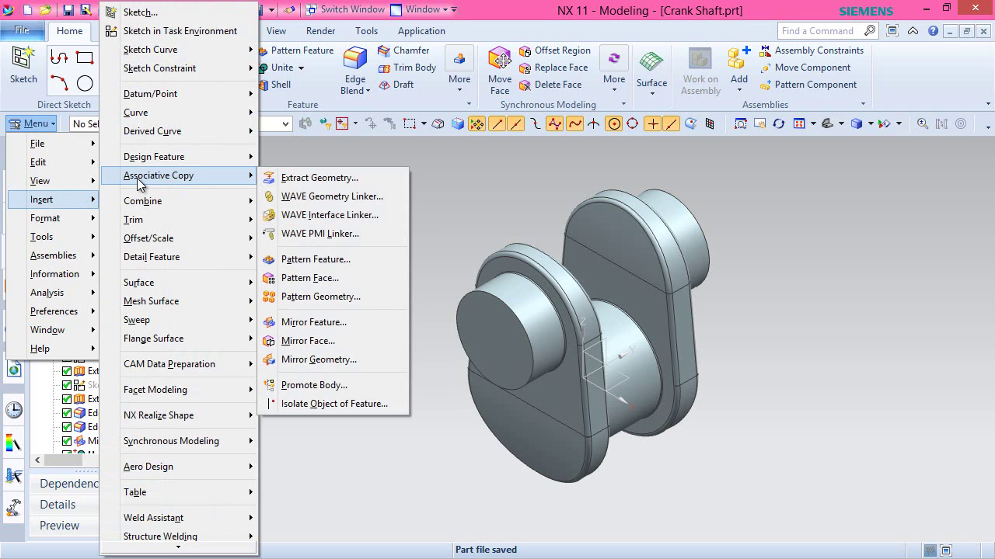
{"action": "left_click", "coordinate": [337, 297]}
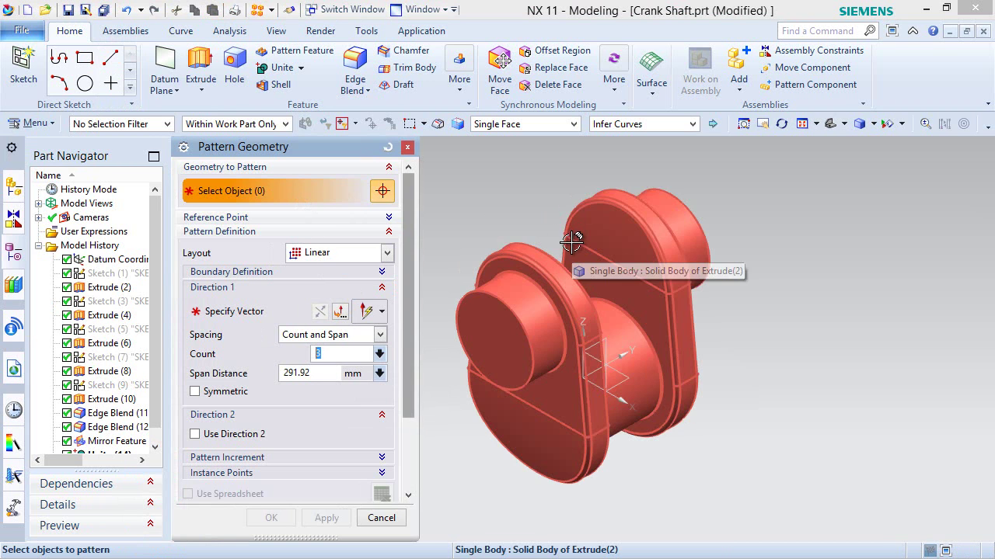
{"action": "left_click", "coordinate": [572, 202]}
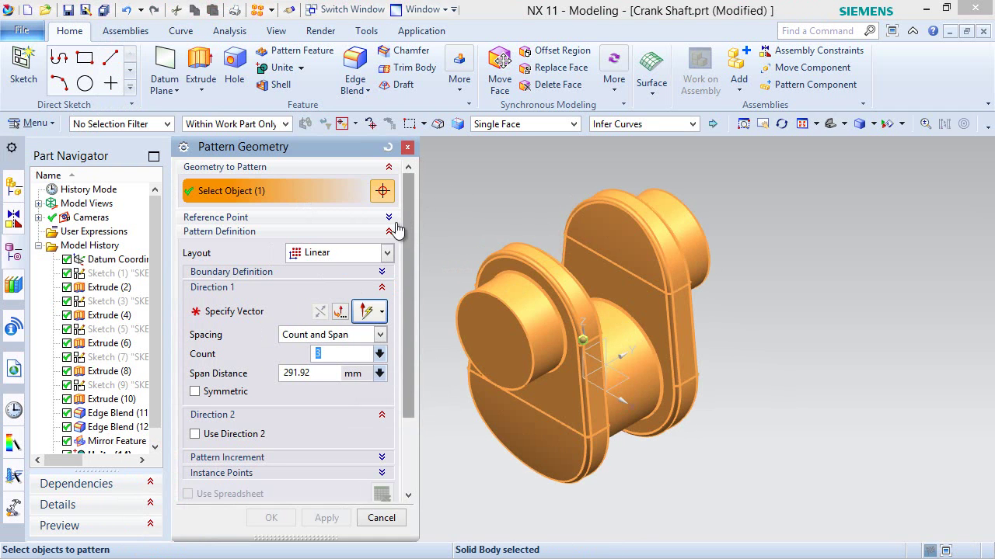
{"action": "left_click", "coordinate": [260, 308]}
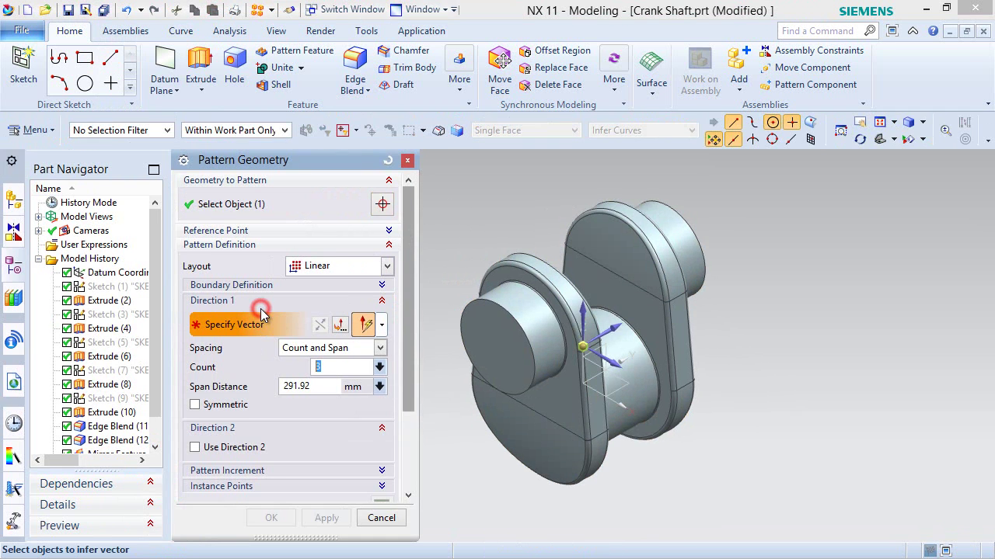
{"action": "left_click", "coordinate": [621, 319]}
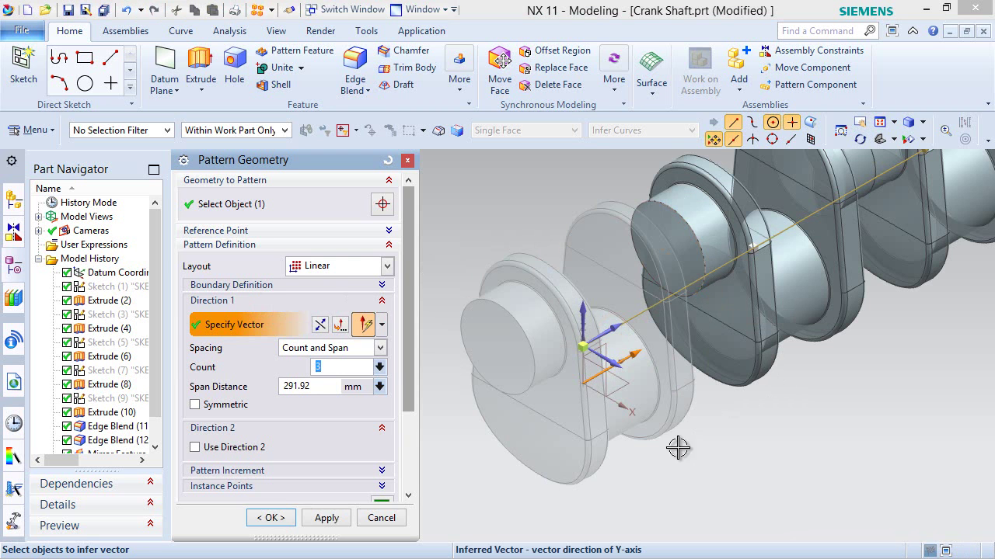
{"action": "scroll", "coordinate": [649, 459], "scroll_direction": "up", "scroll_amount": 2}
{"action": "scroll", "coordinate": [649, 458], "scroll_direction": "down", "scroll_amount": 5}
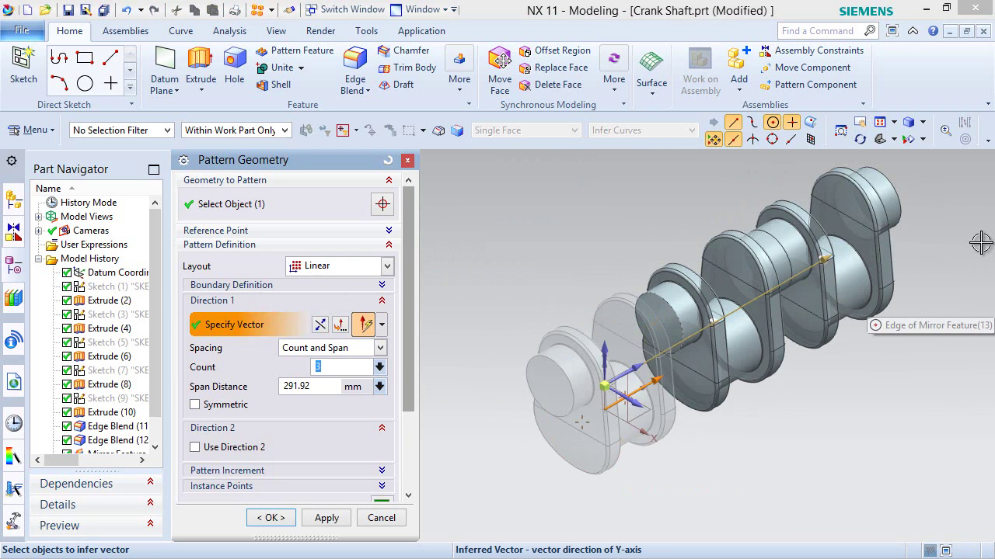
{"action": "scroll", "coordinate": [963, 218], "scroll_direction": "down", "scroll_amount": 1}
{"action": "scroll", "coordinate": [962, 218], "scroll_direction": "up", "scroll_amount": 1}
{"action": "scroll", "coordinate": [958, 176], "scroll_direction": "up", "scroll_amount": 2}
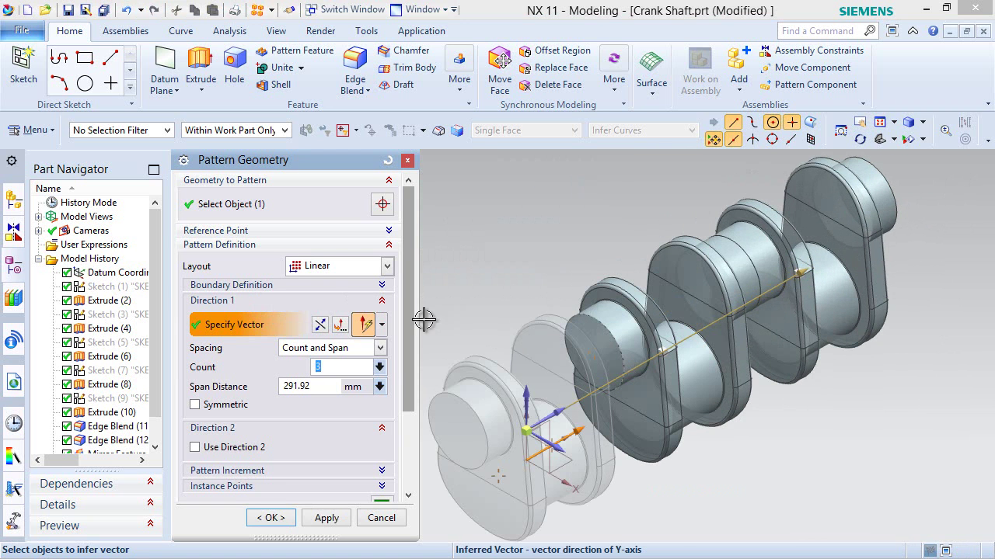
Measure between the outer end faces of the crank body's two journals to define the pattern's span distance.
{"action": "left_click_drag", "start_coordinate": [408, 300], "coordinate": [424, 385]}
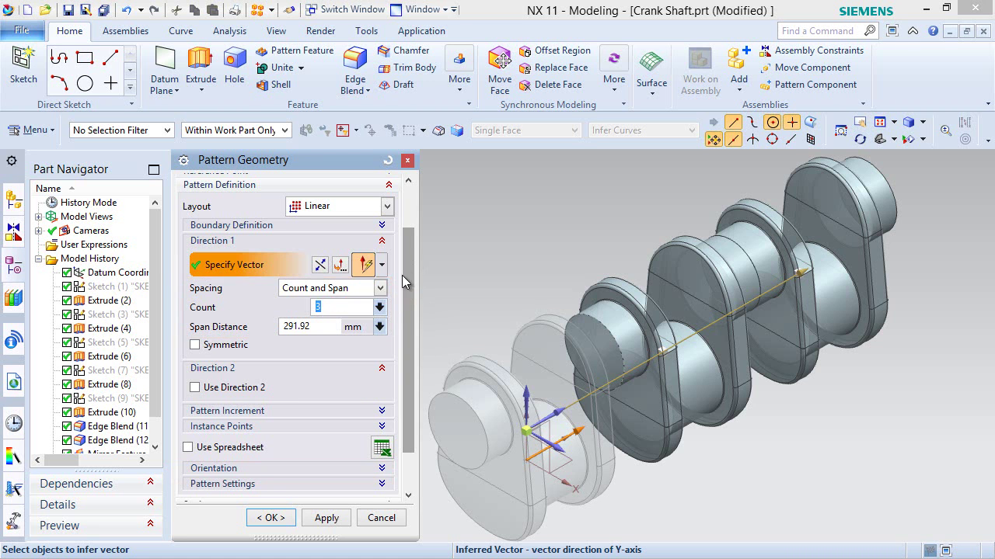
{"action": "left_click", "coordinate": [379, 327]}
{"action": "left_click", "coordinate": [392, 345]}
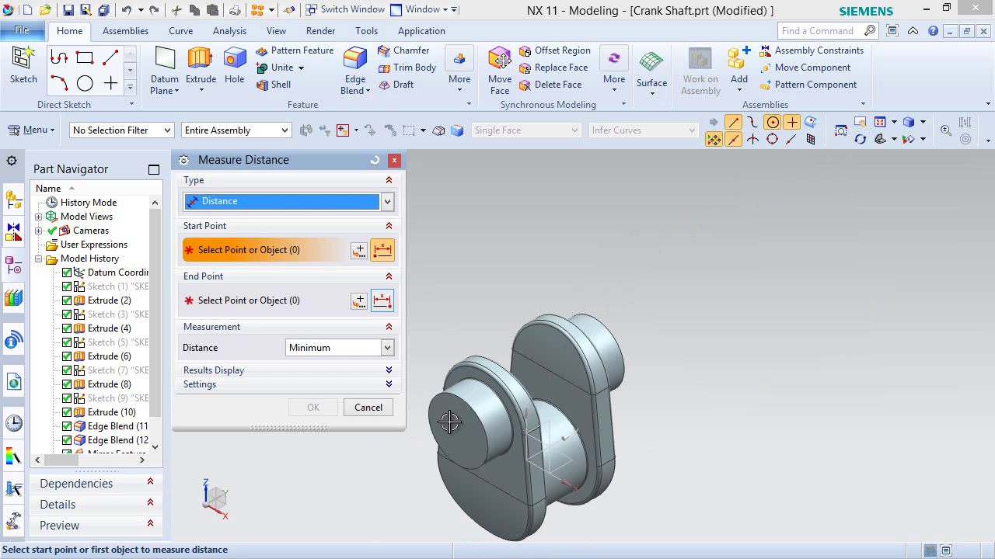
{"action": "left_click", "coordinate": [442, 408]}
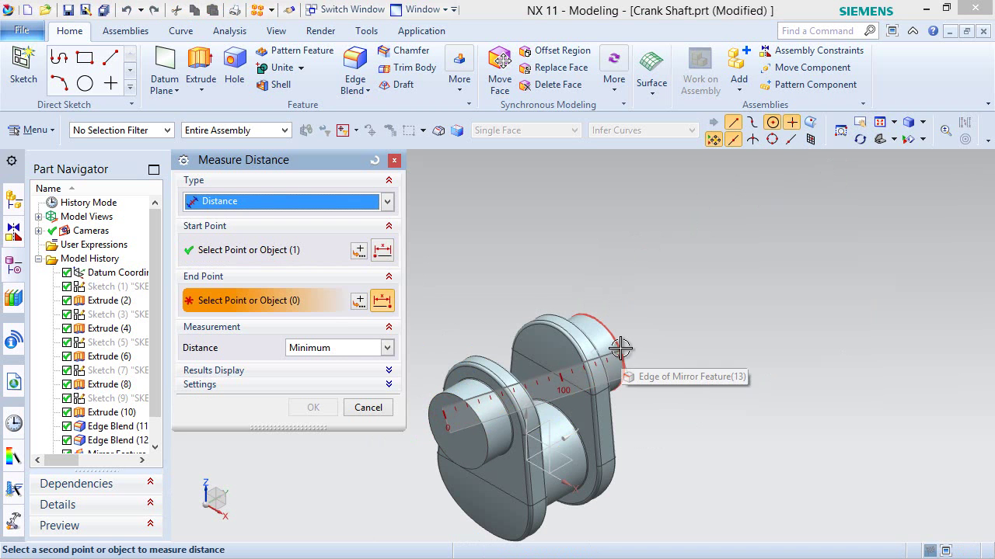
{"action": "left_click", "coordinate": [622, 349]}
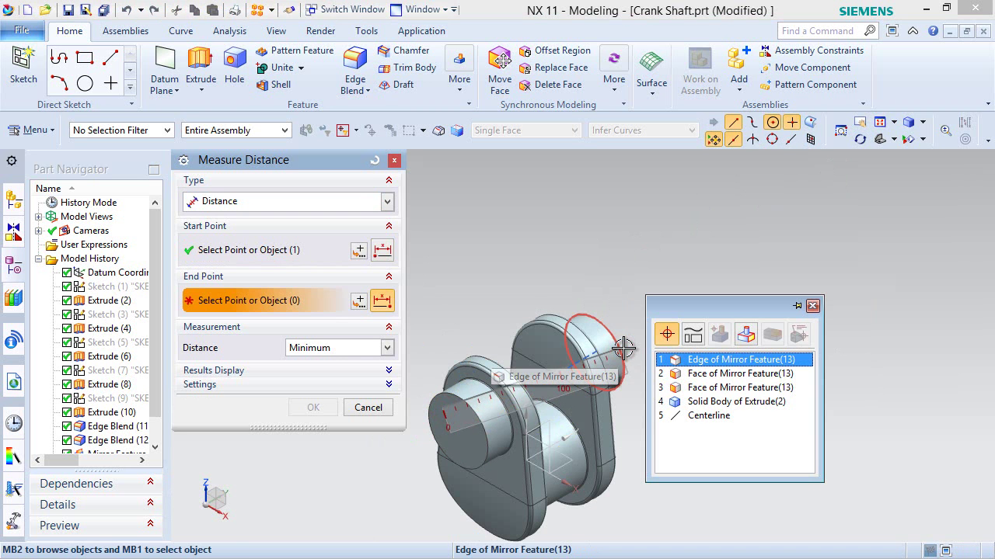
{"action": "left_click", "coordinate": [679, 364]}
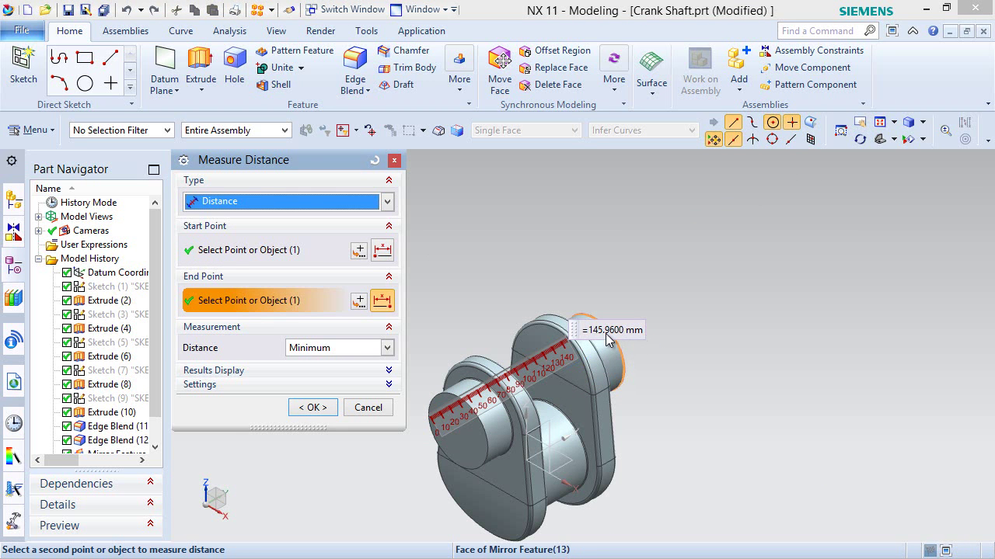
{"action": "left_click", "coordinate": [314, 407]}
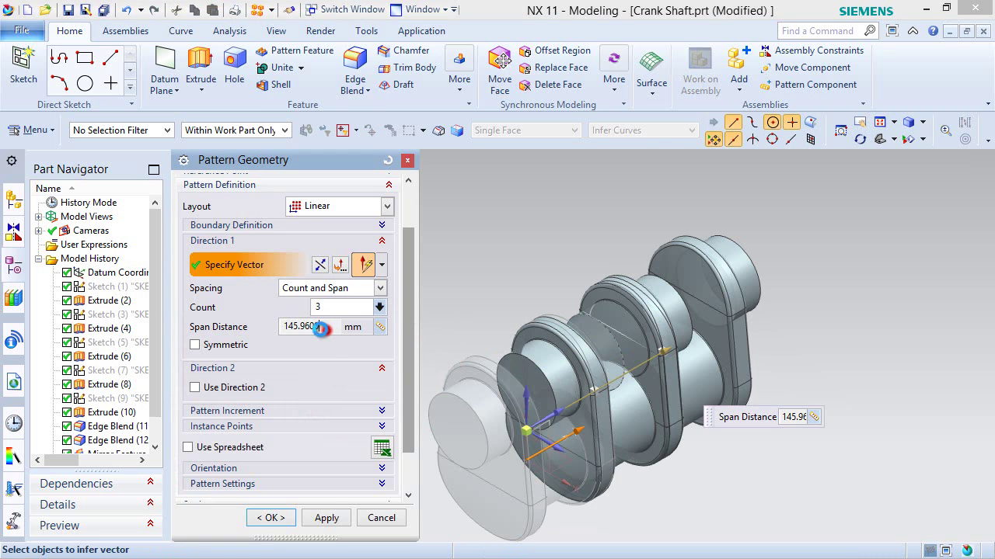
Replace the measured span reference with a plain span distance of 145.9600*2 mm and finish the pattern.
{"action": "left_click_drag", "start_coordinate": [332, 330], "coordinate": [281, 328]}
{"action": "key", "text": "ctrl+c"}
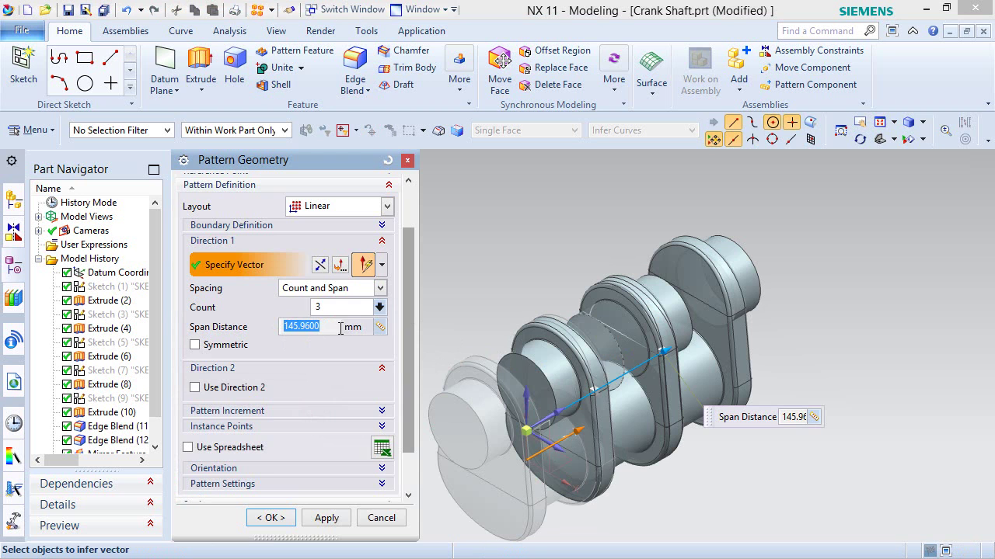
{"action": "left_click", "coordinate": [380, 329]}
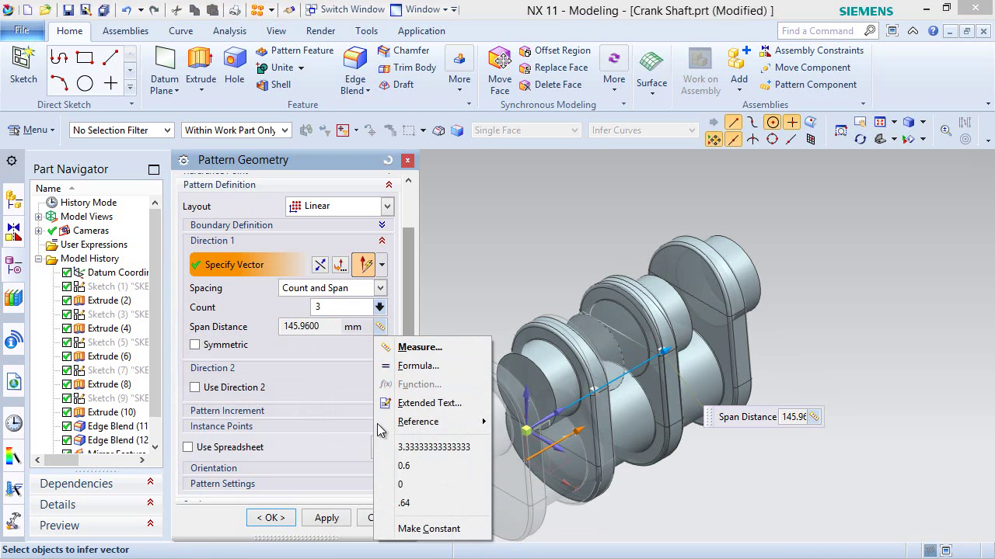
{"action": "left_click", "coordinate": [403, 486]}
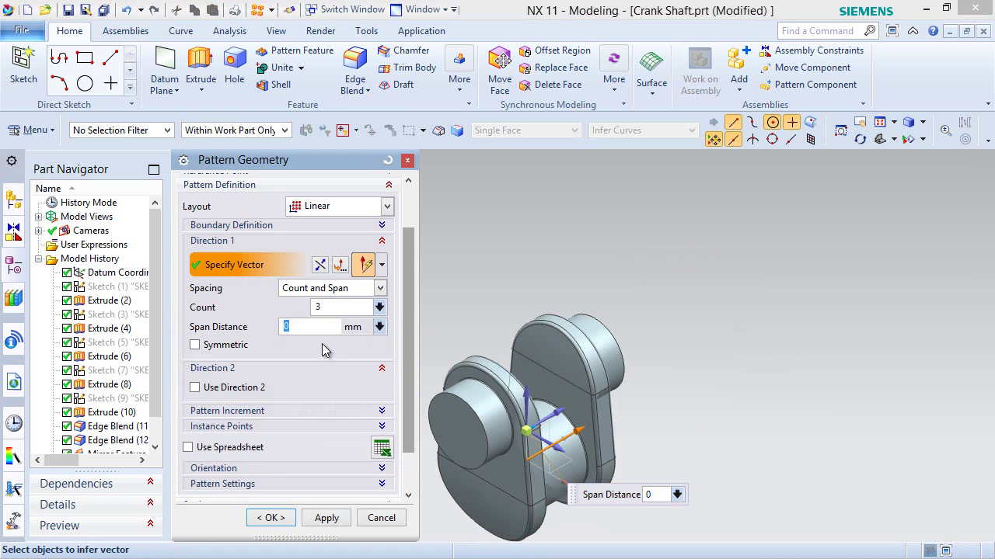
{"action": "key", "text": "ctrl+v"}
{"action": "left_click", "coordinate": [270, 518]}
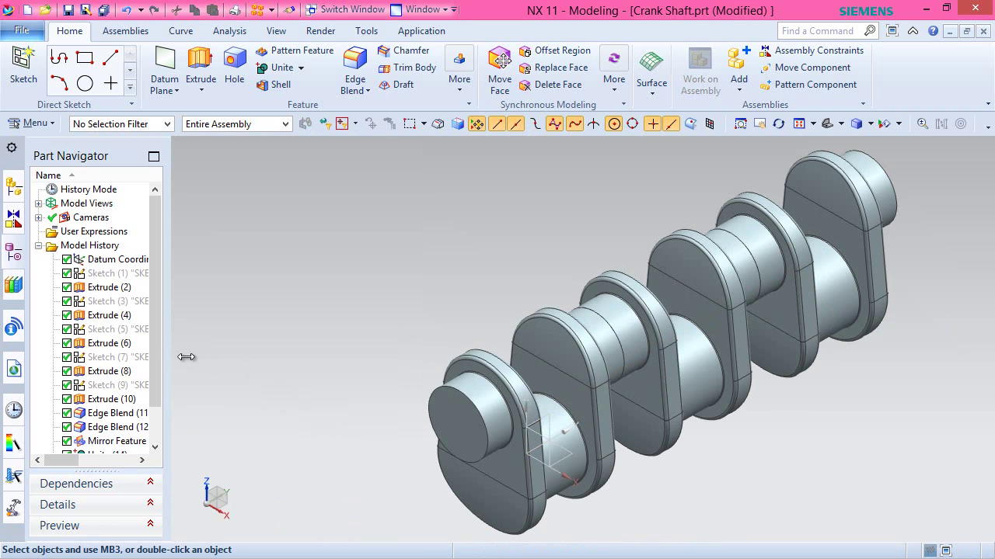
{"action": "left_click_drag", "start_coordinate": [156, 305], "coordinate": [156, 357]}
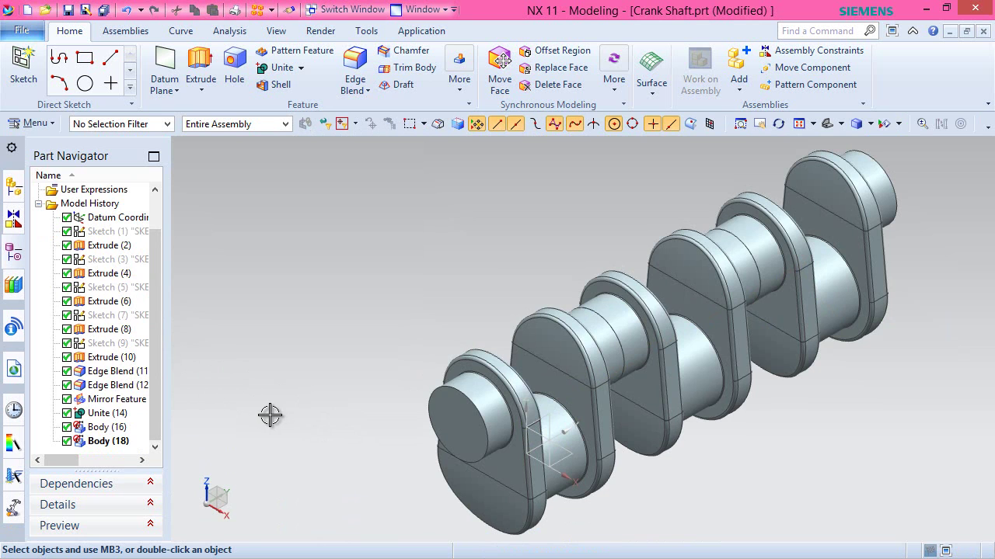
Rotate the middle crank body 120 degrees with Move Object, about the Y-axis through the centre of its journal's circular edge.
{"action": "scroll", "coordinate": [270, 415], "scroll_direction": "down", "scroll_amount": 1}
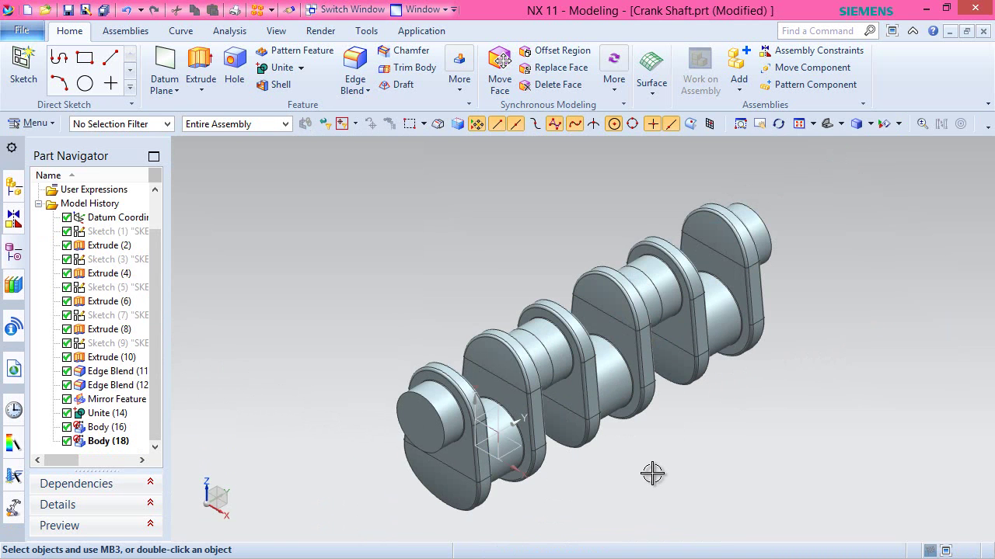
{"action": "left_click", "coordinate": [372, 34]}
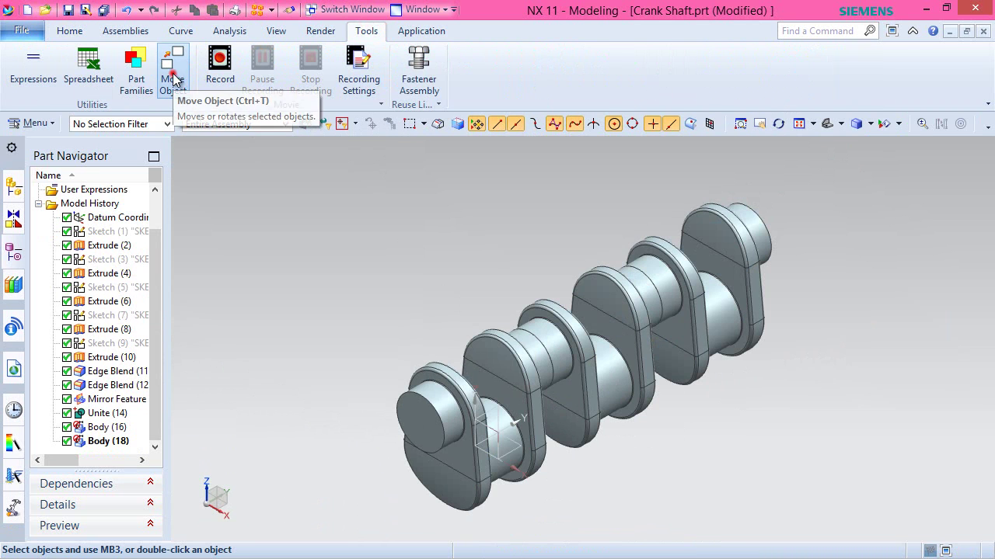
{"action": "left_click", "coordinate": [173, 77]}
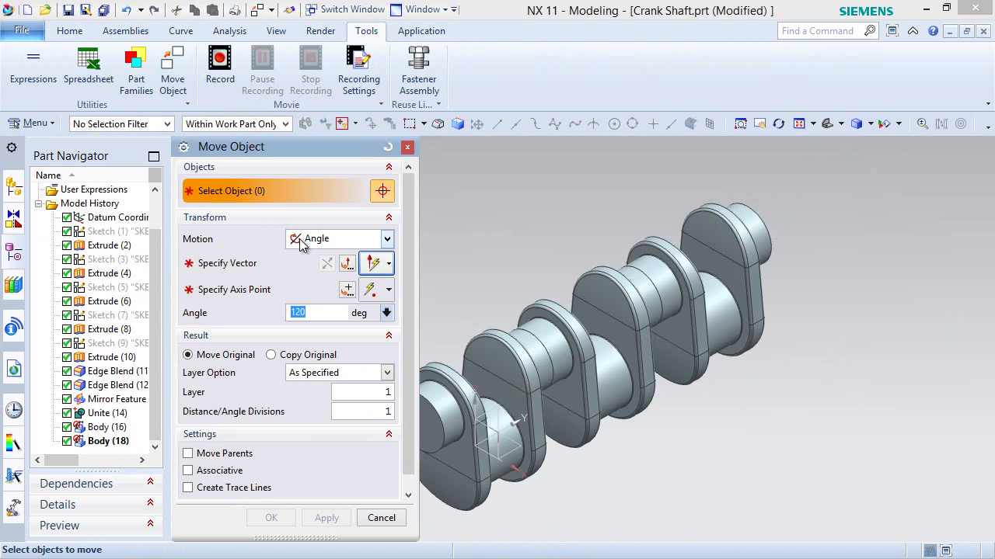
{"action": "left_click", "coordinate": [587, 340]}
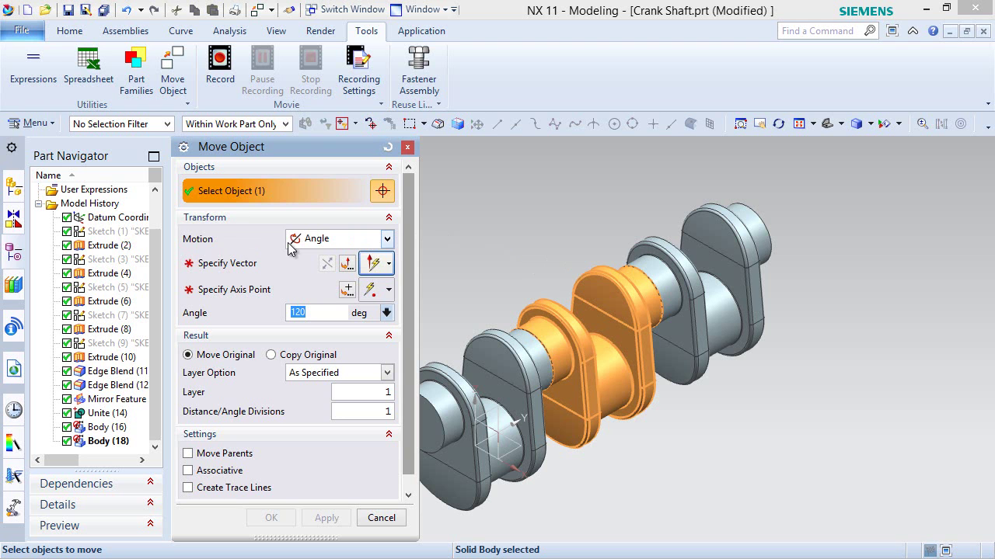
{"action": "left_click", "coordinate": [237, 267]}
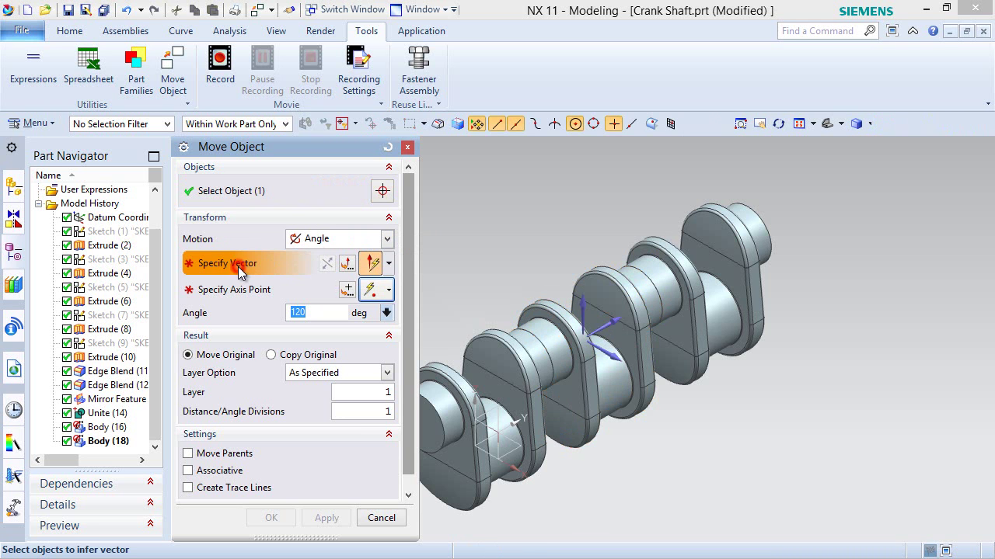
{"action": "left_click", "coordinate": [613, 326]}
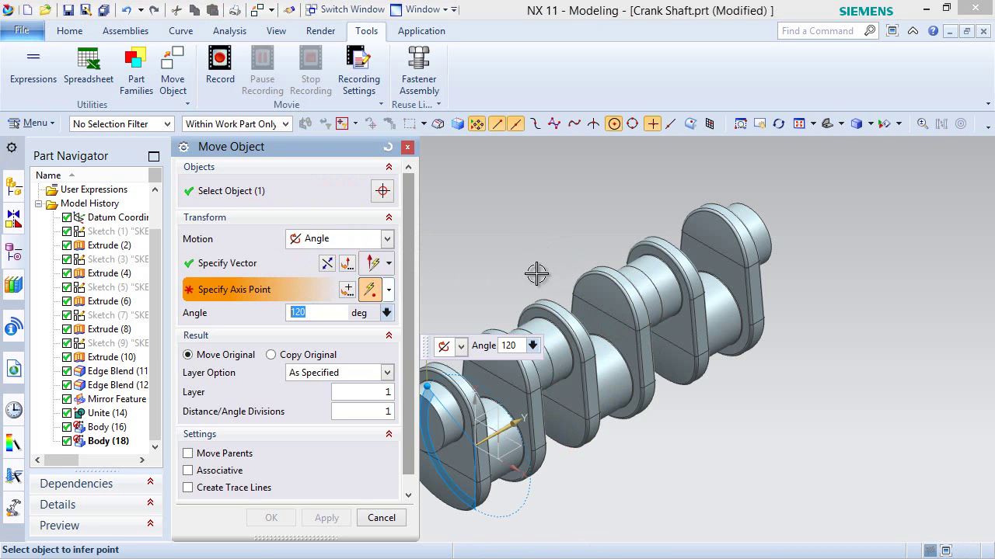
{"action": "left_click", "coordinate": [524, 325]}
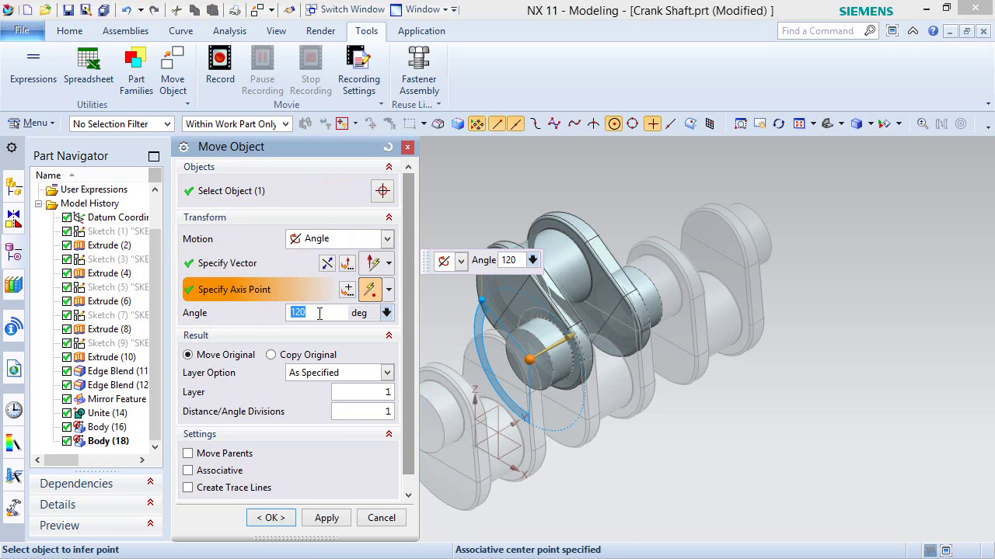
{"action": "left_click", "coordinate": [327, 517]}
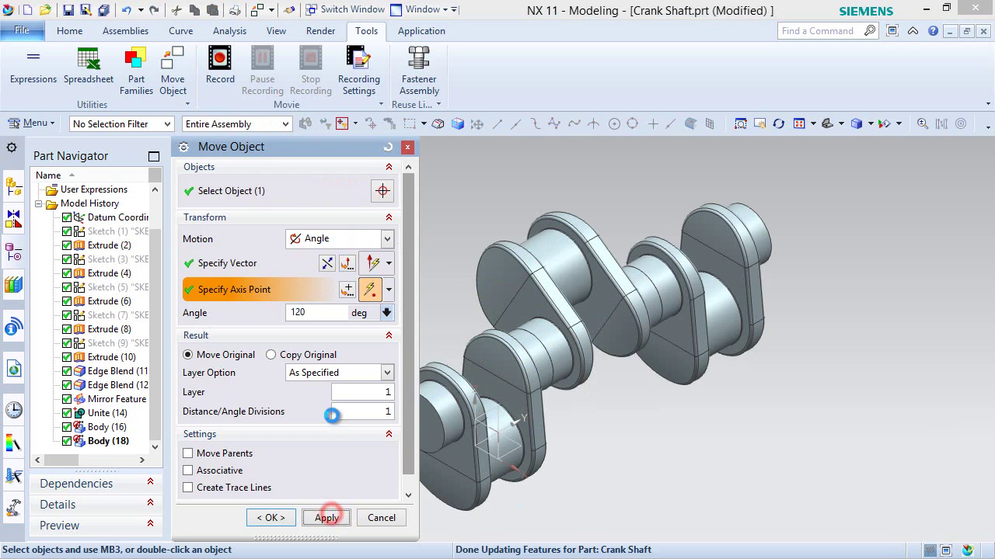
Rotate the far-end crank body 120 degrees in the reversed direction about the Y-axis through its journal centre, moving the original.
{"action": "left_click", "coordinate": [688, 239]}
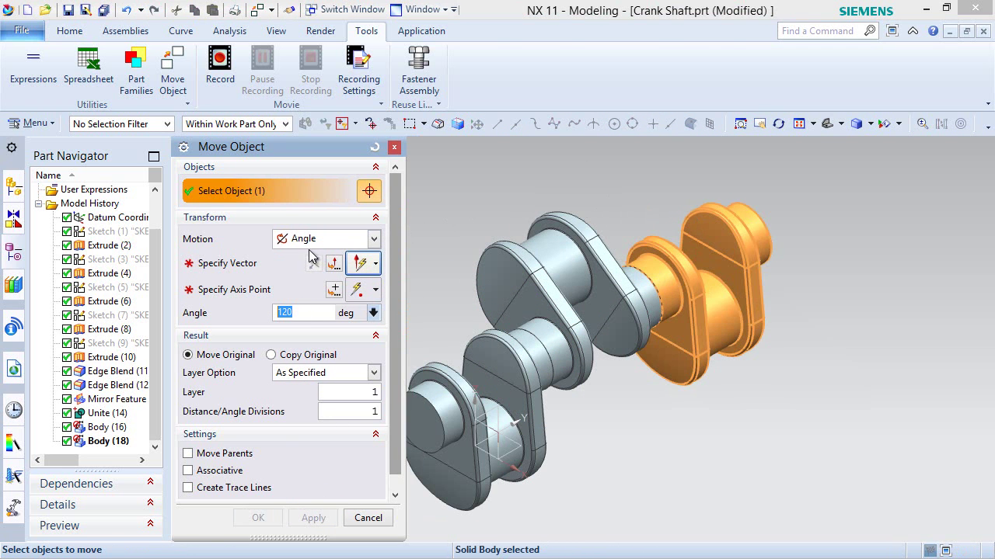
{"action": "left_click", "coordinate": [227, 263]}
{"action": "left_click", "coordinate": [513, 421]}
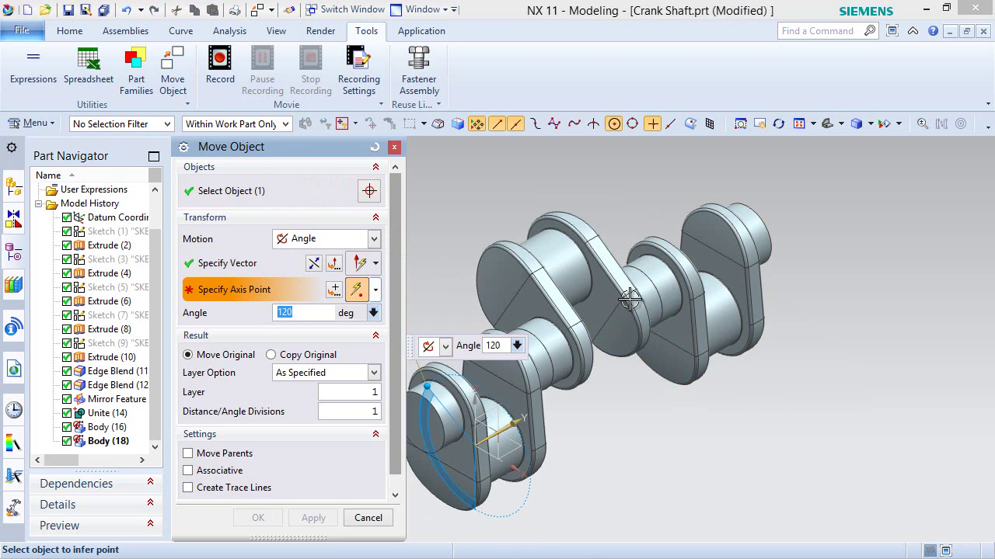
{"action": "left_click", "coordinate": [651, 284]}
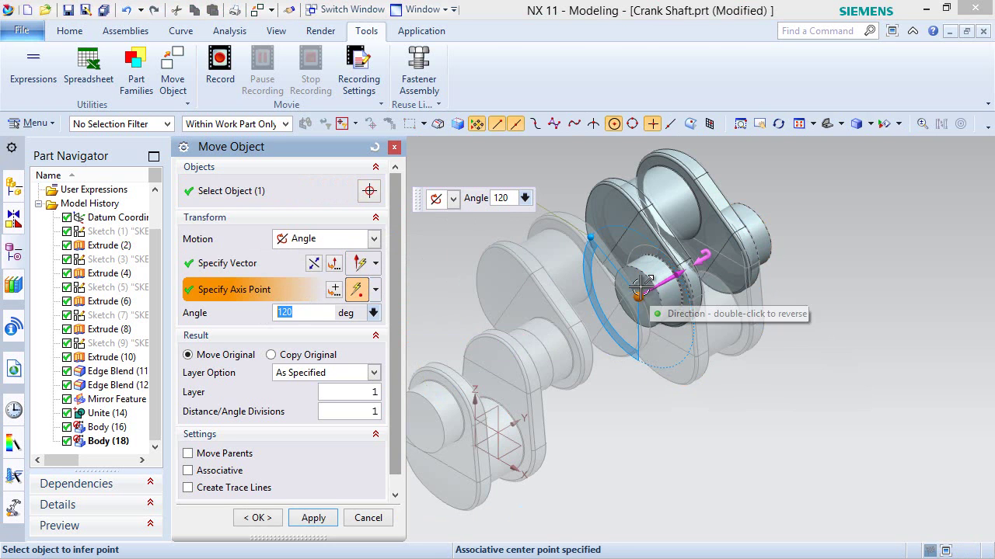
{"action": "left_click", "coordinate": [314, 262]}
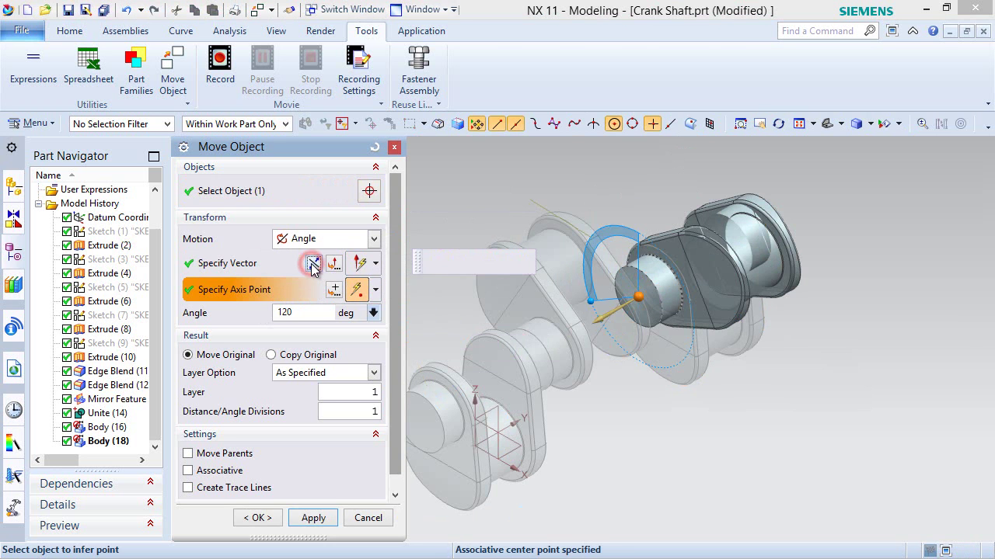
{"action": "left_click", "coordinate": [257, 519]}
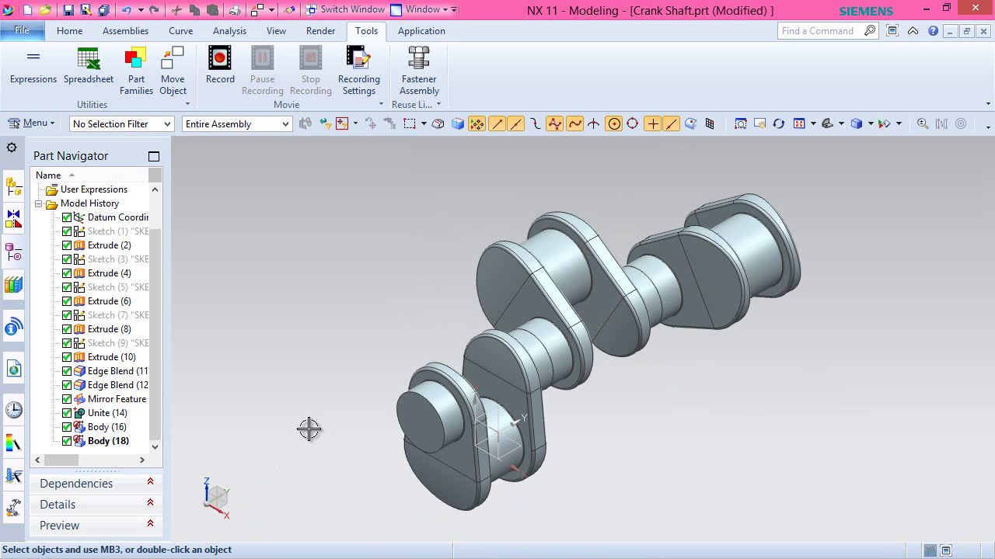
Save the crankshaft part file.
{"action": "left_click", "coordinate": [61, 35]}
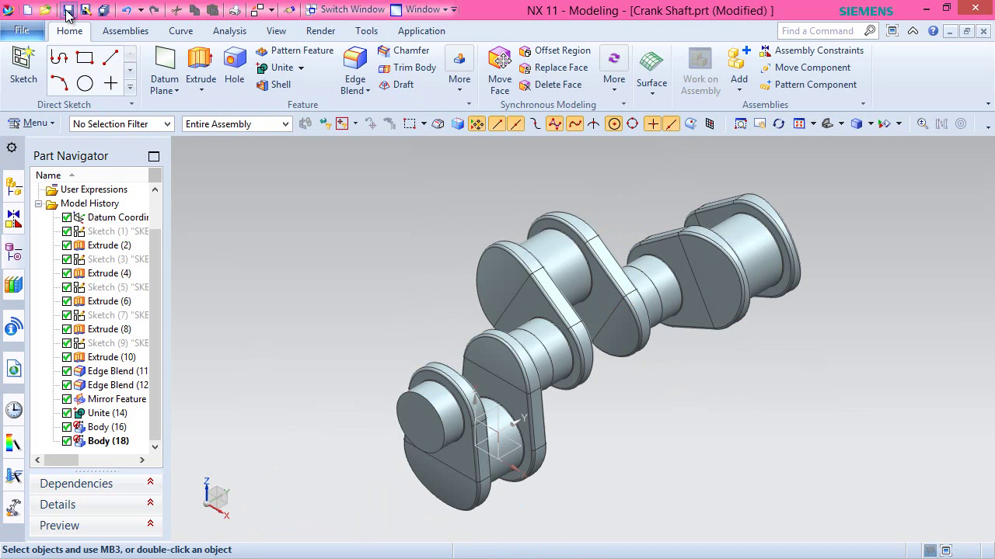
{"action": "left_click", "coordinate": [68, 11]}
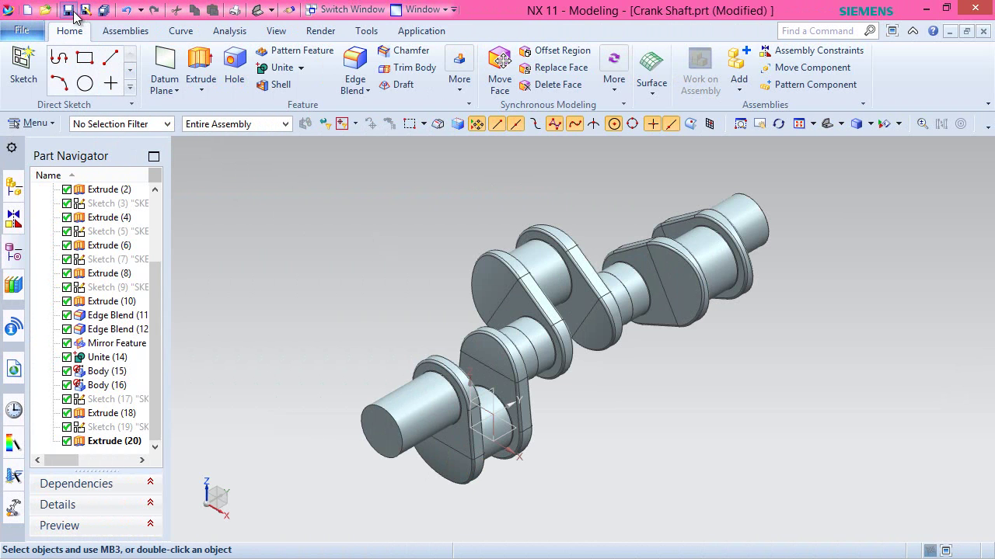
{"action": "left_click", "coordinate": [71, 10]}
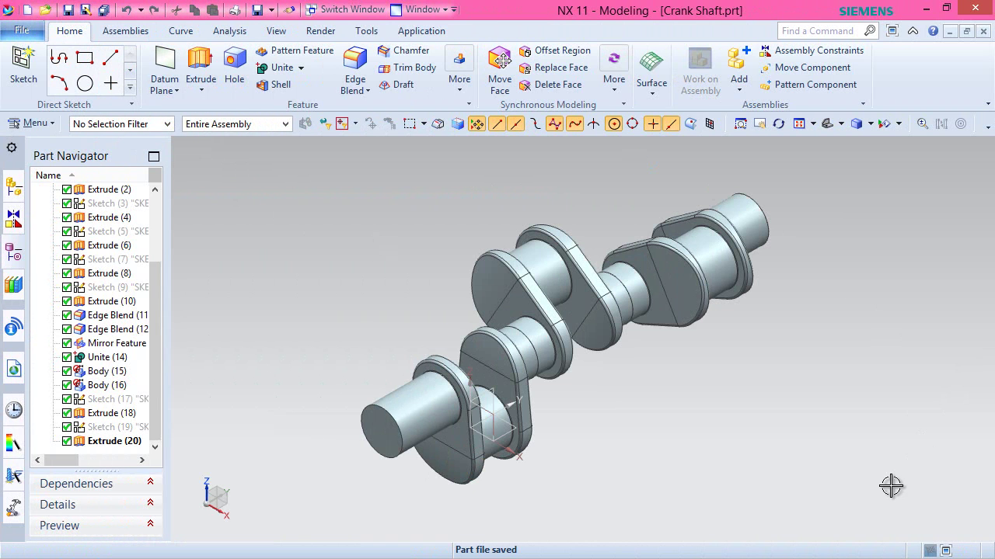